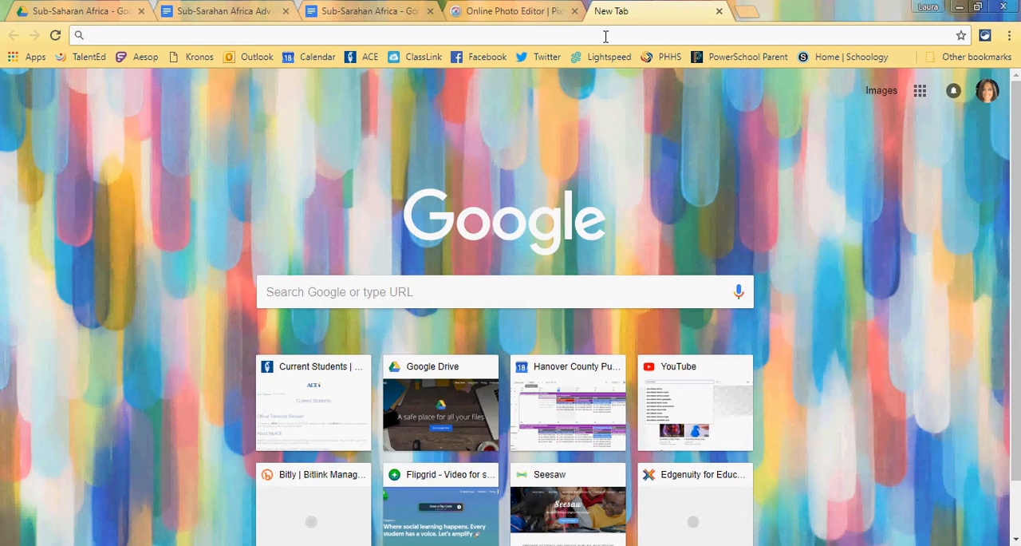
Step: Open Google My Maps through a web search for "google my maps" and create a new map
{"action": "type", "text": "google "}
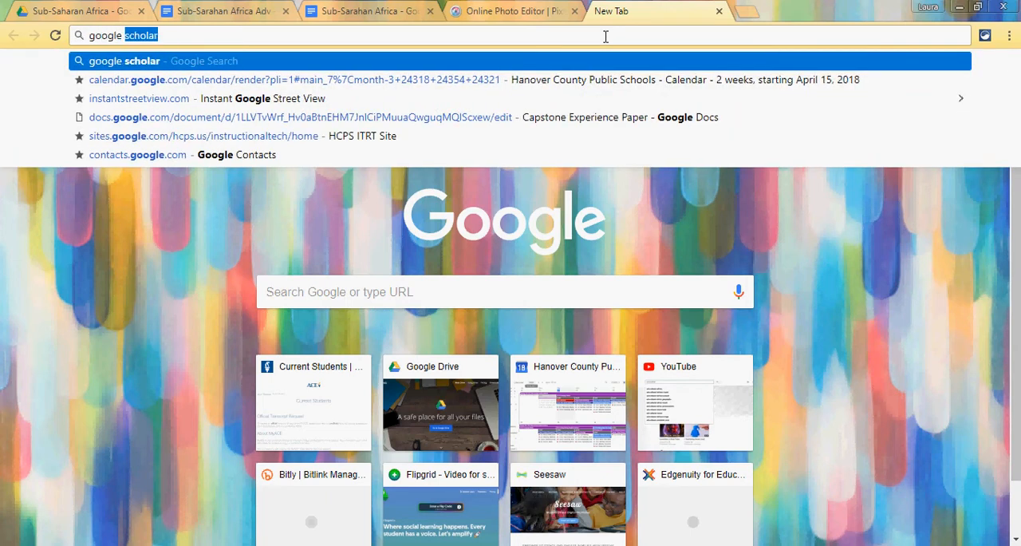
{"action": "type", "text": "my maps"}
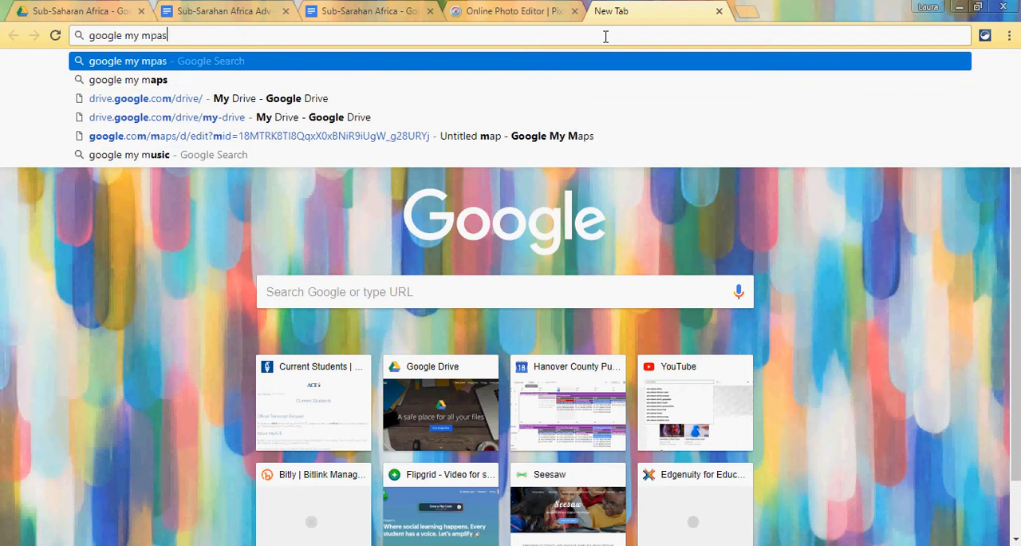
{"action": "key", "text": "Return"}
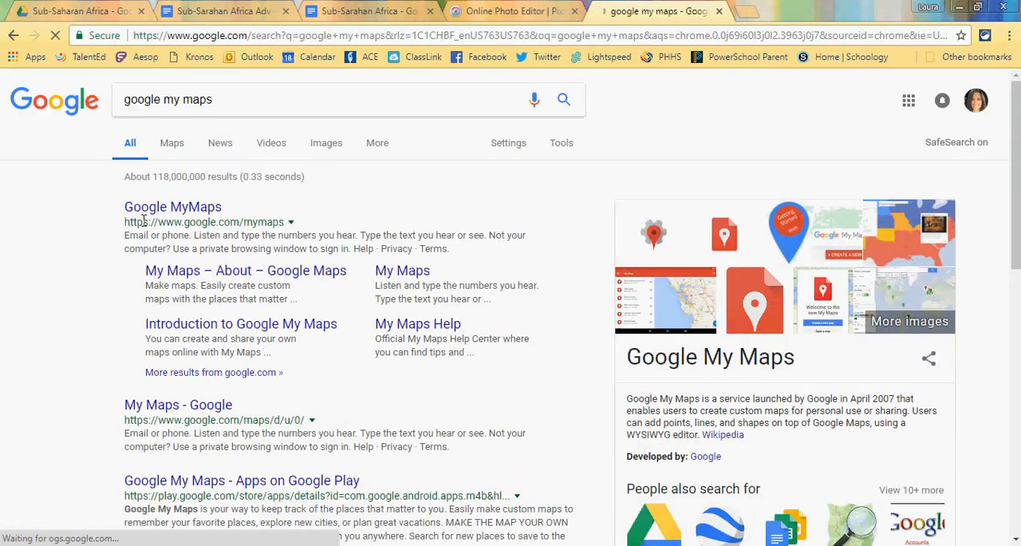
{"action": "left_click", "coordinate": [151, 210]}
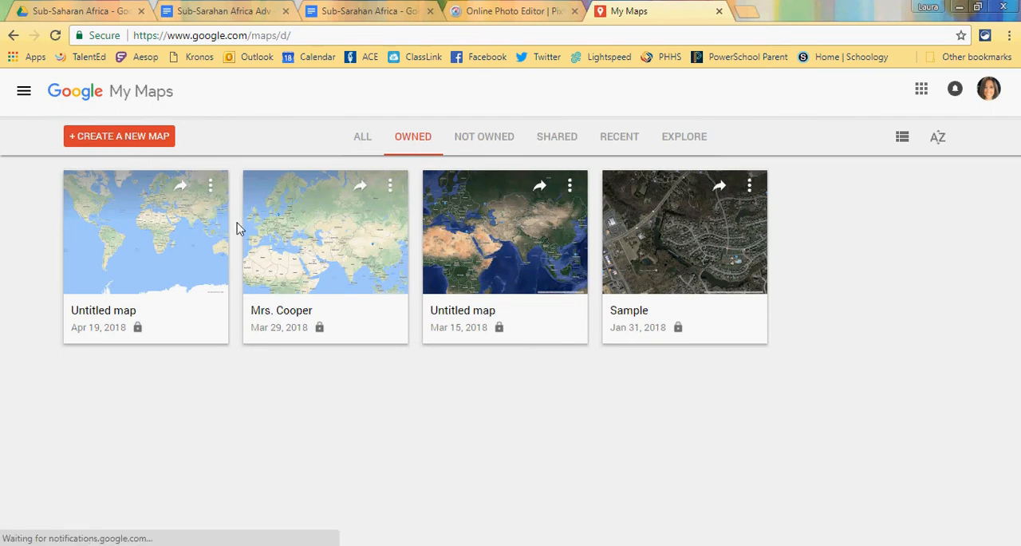
{"action": "left_click", "coordinate": [131, 138]}
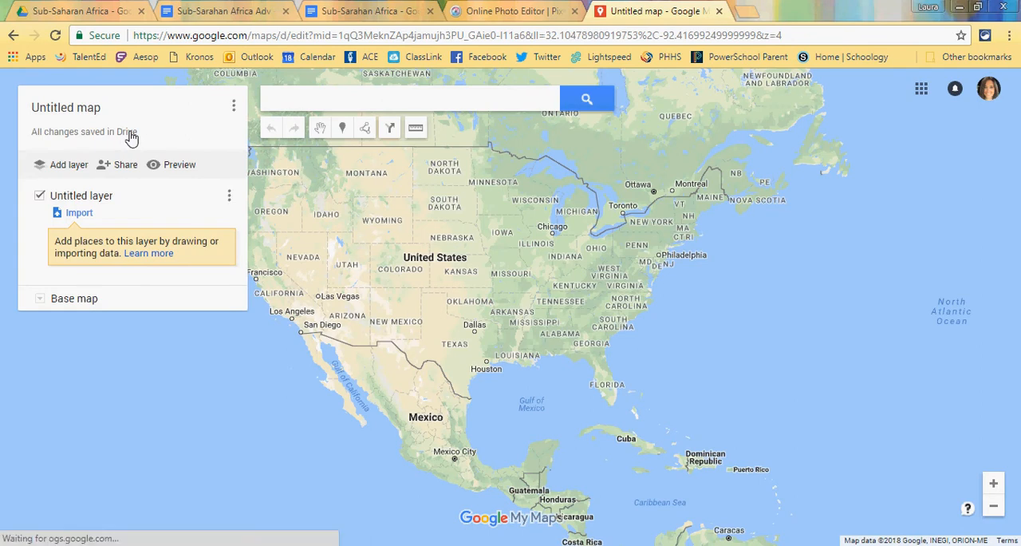
Step: Check the naming instructions in the assignment document and title the map "Sub-Saharan Africe", followed by the student's name and block A2 in parentheses
{"action": "left_click", "coordinate": [201, 13]}
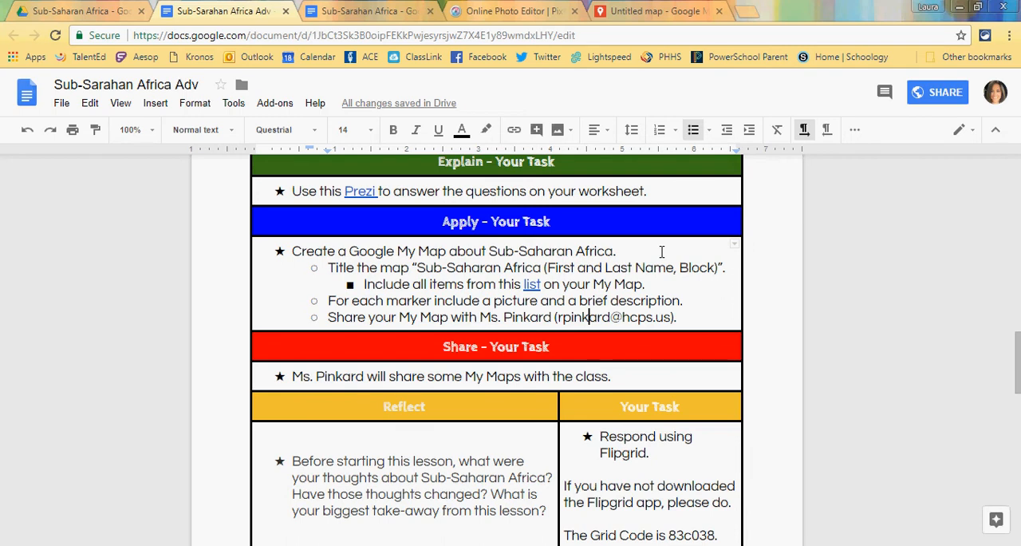
{"action": "left_click", "coordinate": [648, 12]}
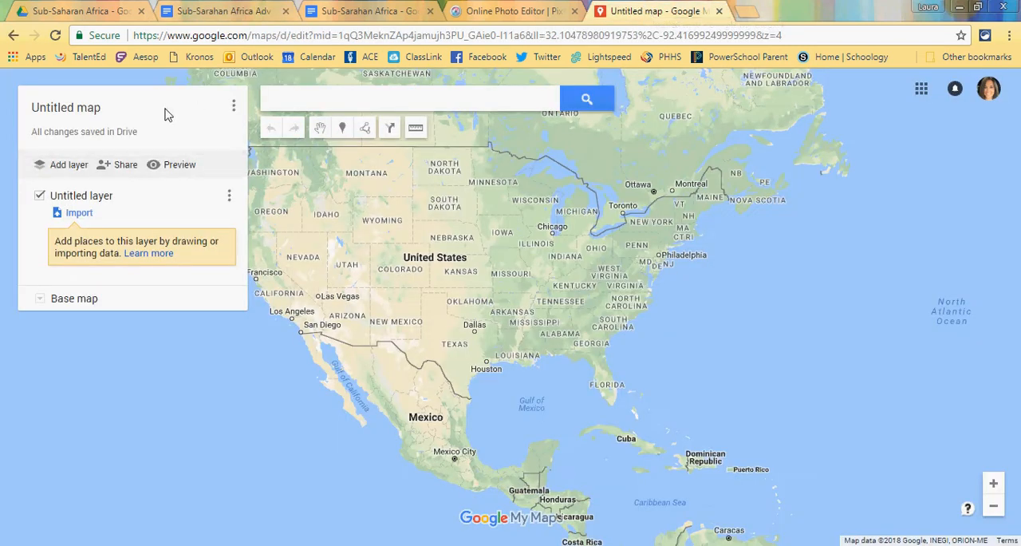
{"action": "left_click", "coordinate": [97, 112]}
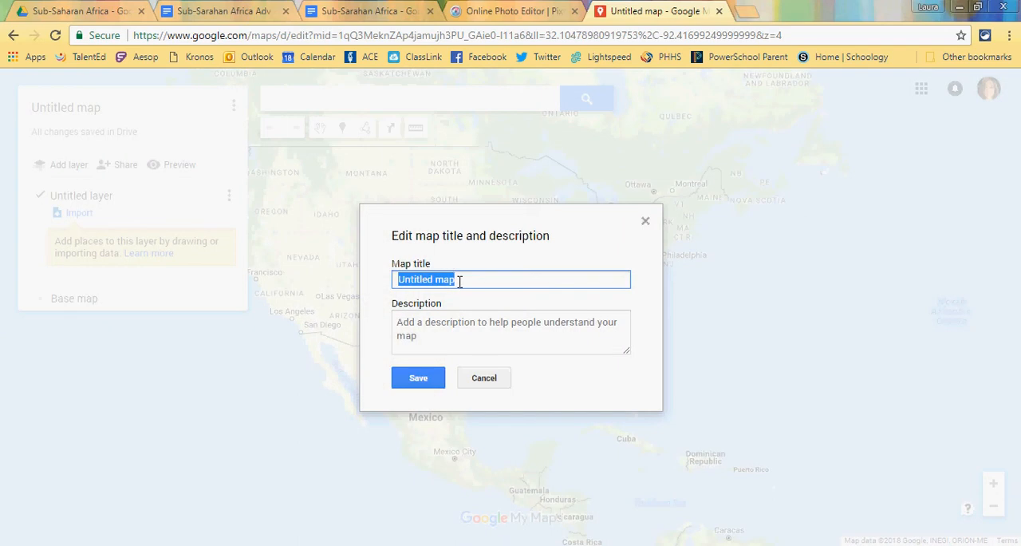
{"action": "type", "text": "Sub-Saharan Afr"}
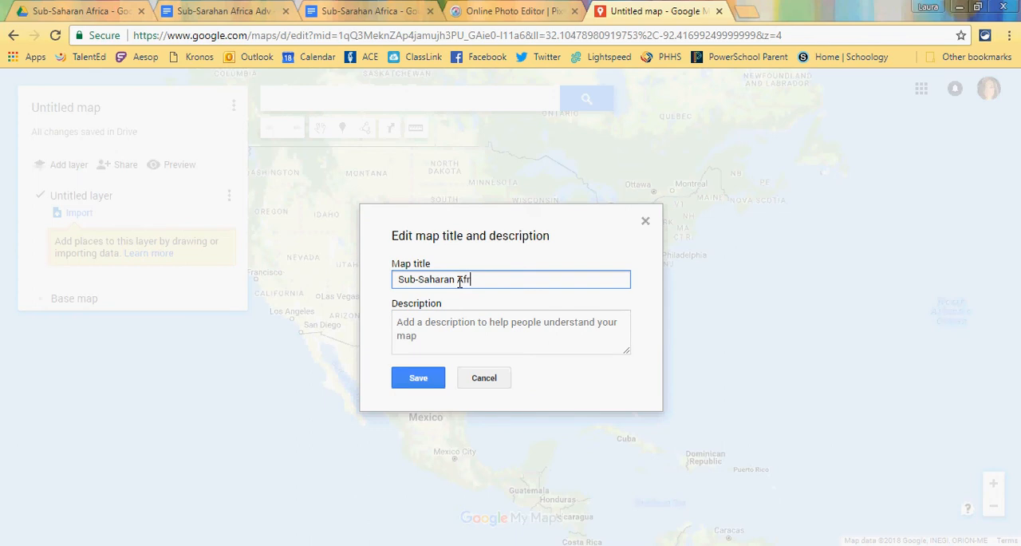
{"action": "type", "text": "ice (Jane Doe, A2"}
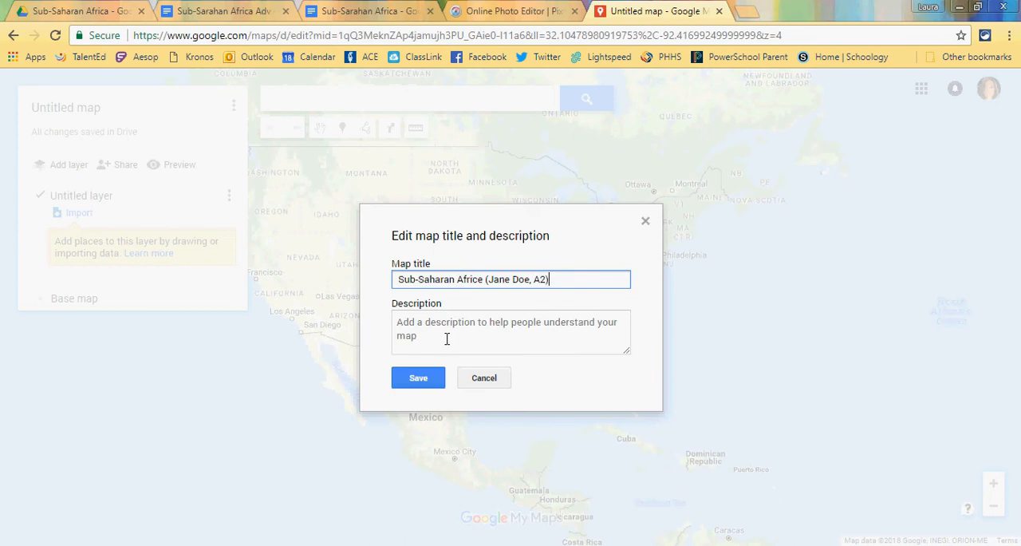
{"action": "left_click", "coordinate": [418, 378]}
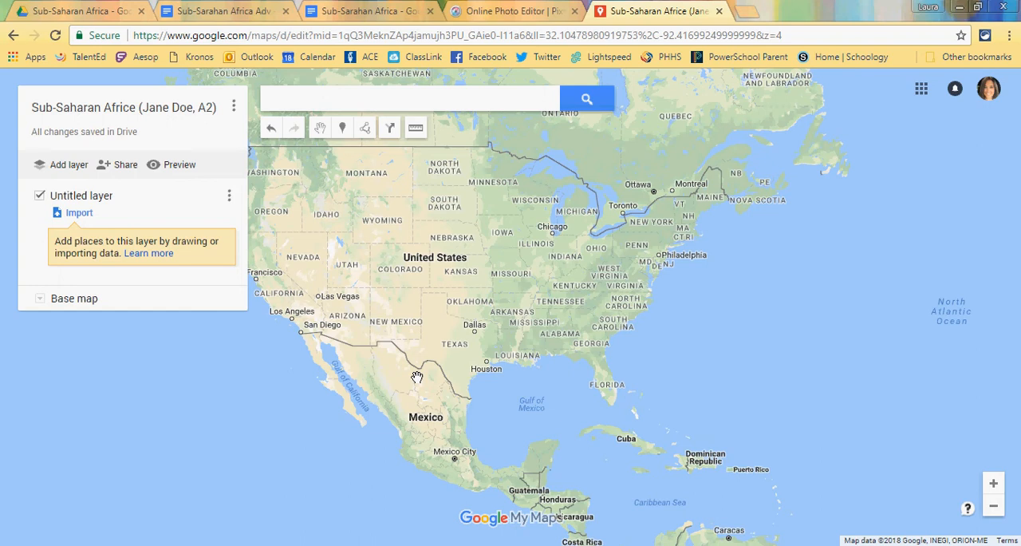
Step: Add the teacher's e-mail address as an invitee in the map's sharing settings
{"action": "left_click", "coordinate": [120, 171]}
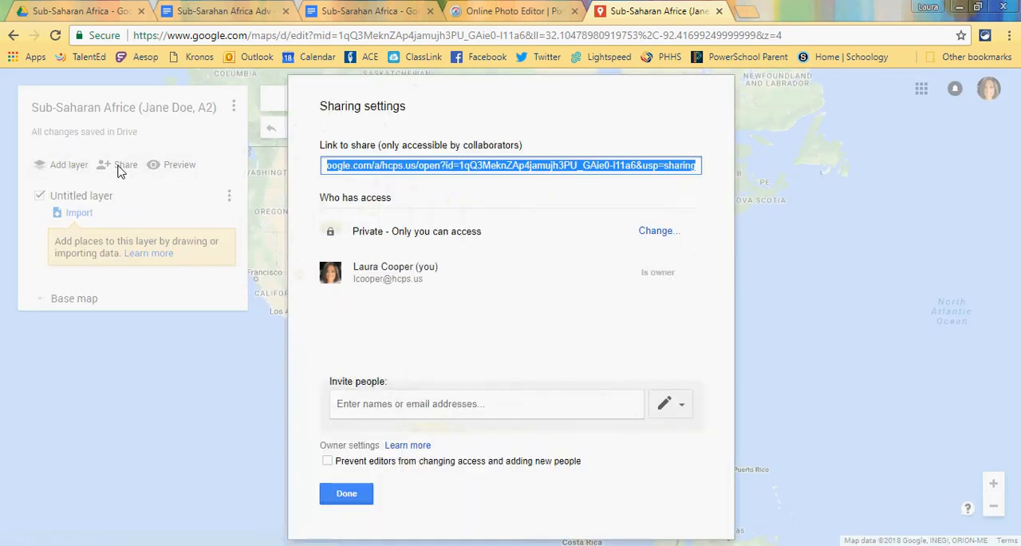
{"action": "left_click", "coordinate": [433, 405]}
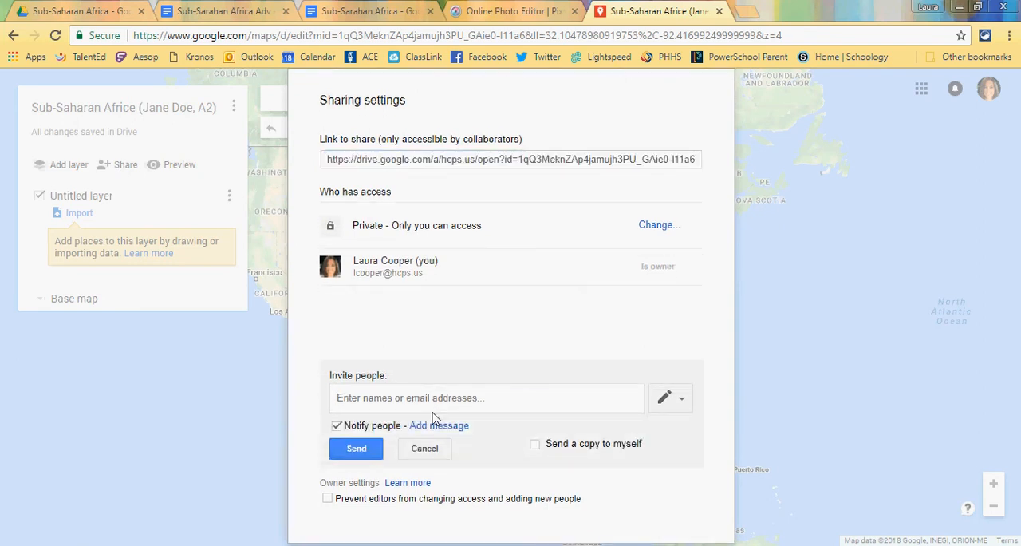
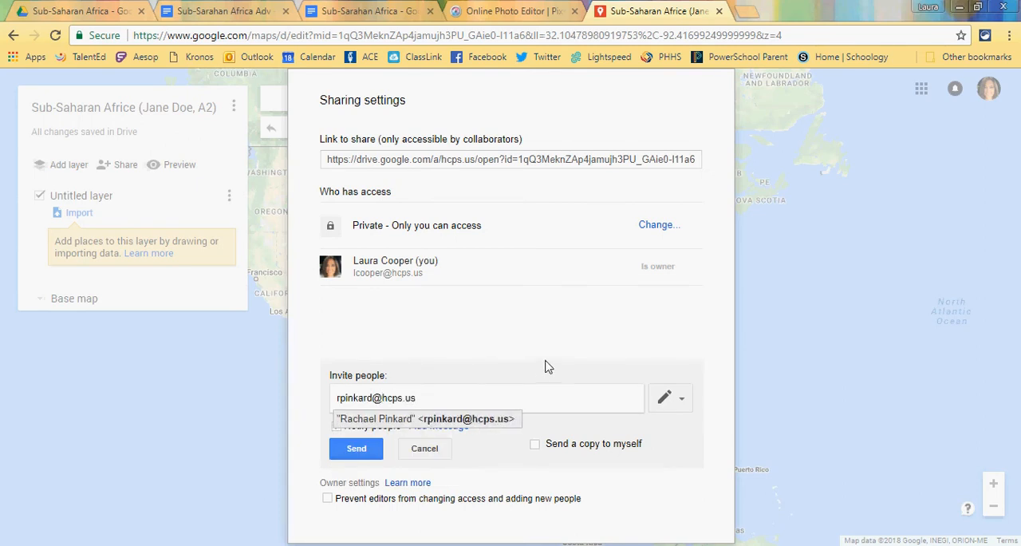
{"action": "key", "text": "Return"}
Step: Give the invited teacher view-only access, send the invitation and finish the sharing settings
{"action": "left_click", "coordinate": [664, 397]}
{"action": "left_click", "coordinate": [667, 447]}
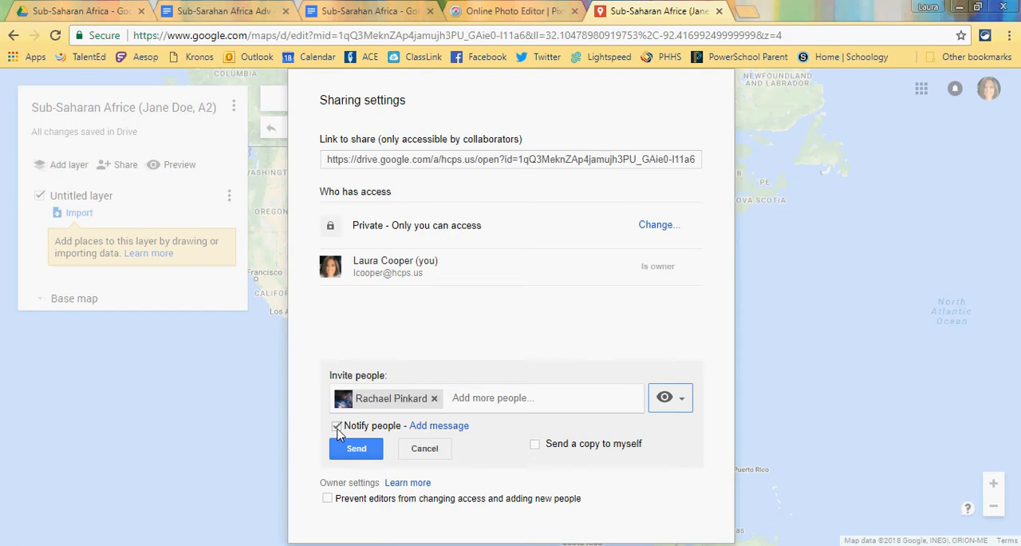
{"action": "left_click", "coordinate": [345, 452]}
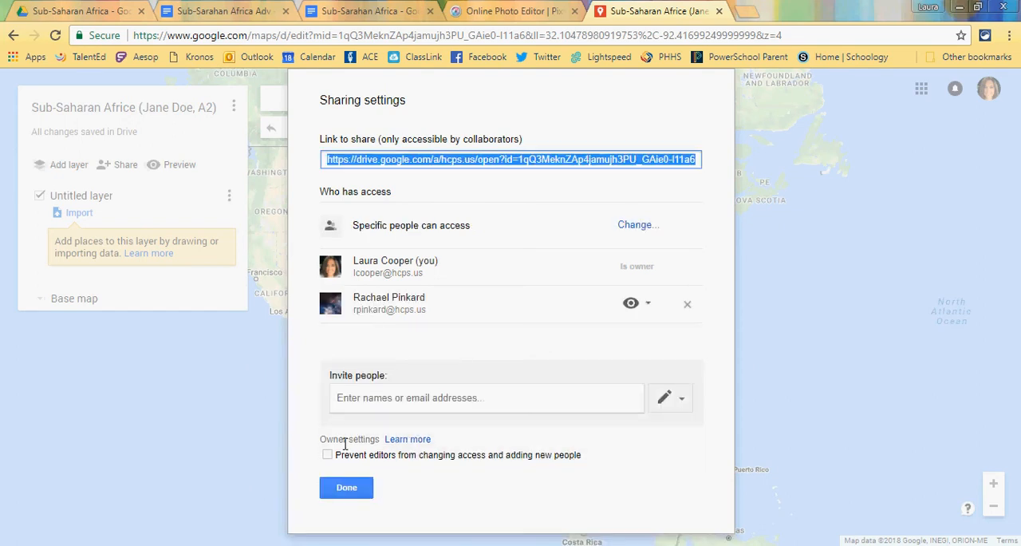
{"action": "left_click", "coordinate": [347, 490]}
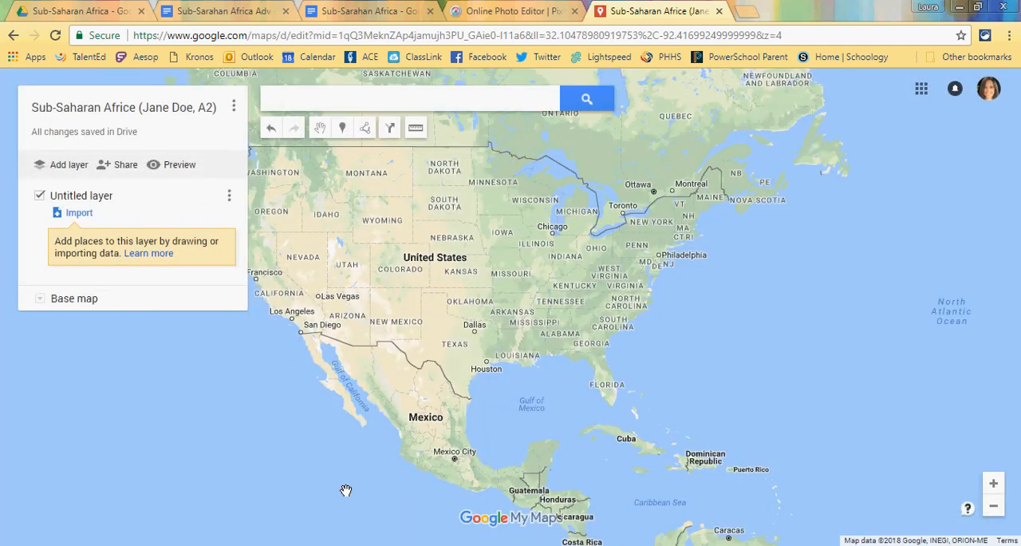
Step: Open the list linked in the assignment document and review the countries, cities and physical features required on the map
{"action": "left_click", "coordinate": [226, 19]}
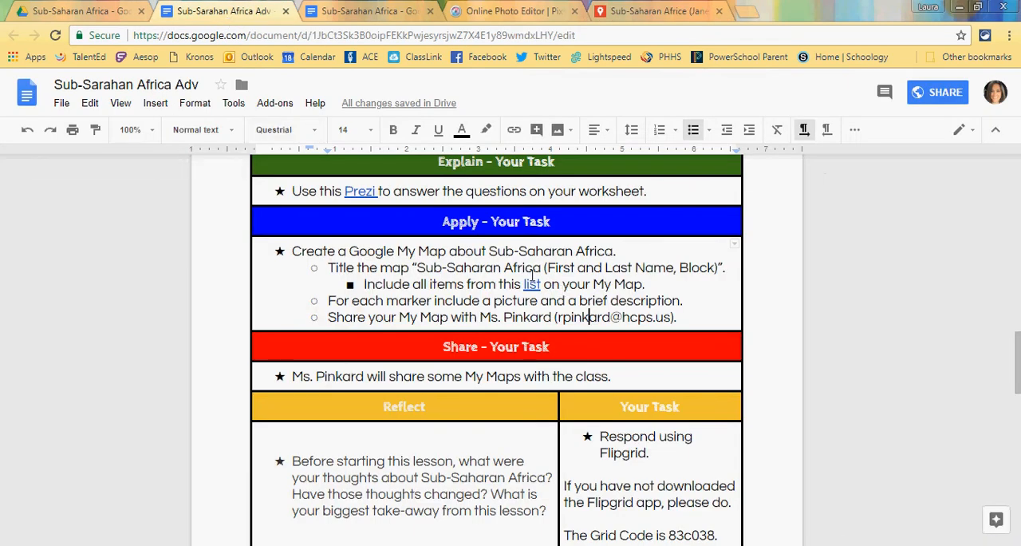
{"action": "left_click", "coordinate": [533, 287]}
{"action": "left_click", "coordinate": [522, 307]}
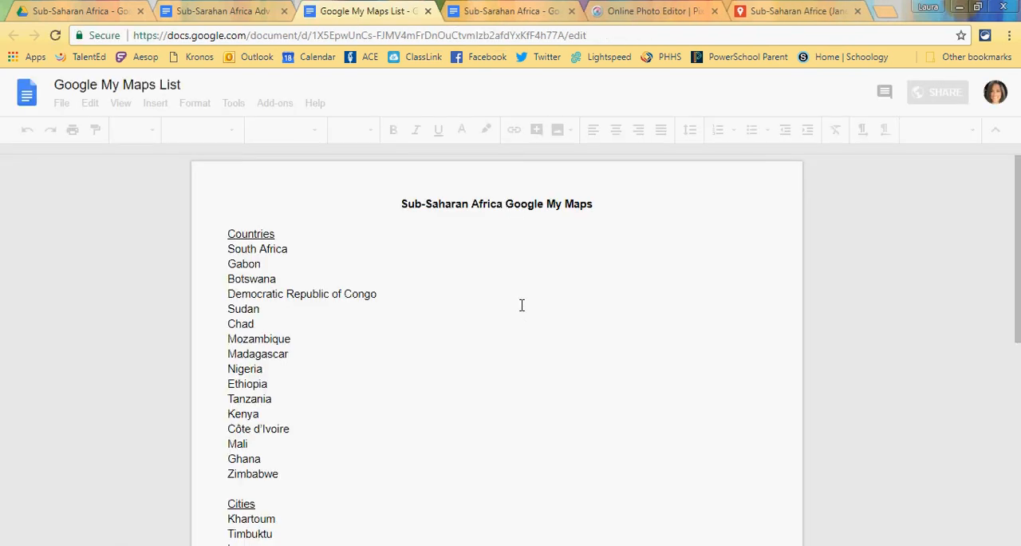
{"action": "scroll", "coordinate": [523, 311], "scroll_direction": "down", "scroll_amount": 3}
{"action": "scroll", "coordinate": [523, 311], "scroll_direction": "down", "scroll_amount": 2}
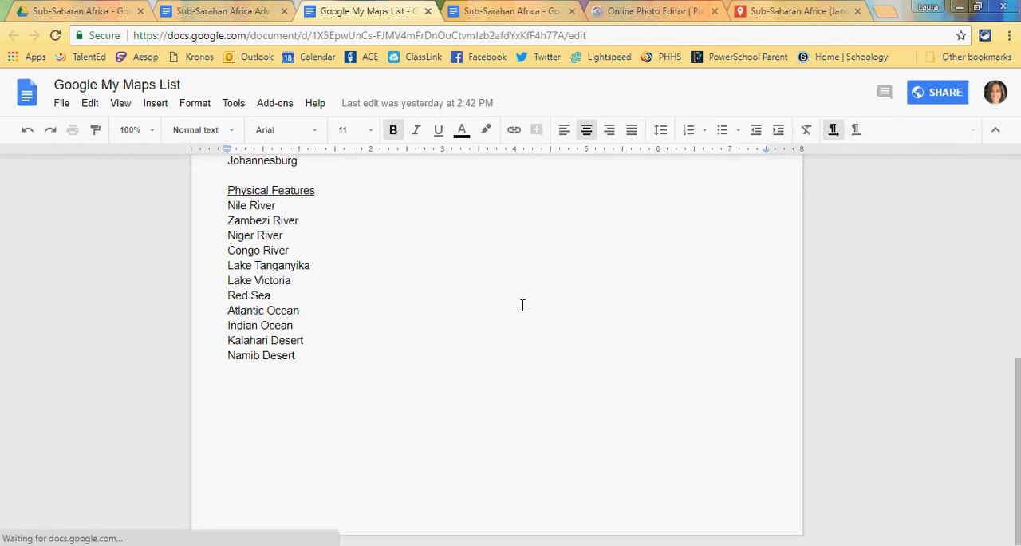
{"action": "scroll", "coordinate": [523, 306], "scroll_direction": "up", "scroll_amount": 5}
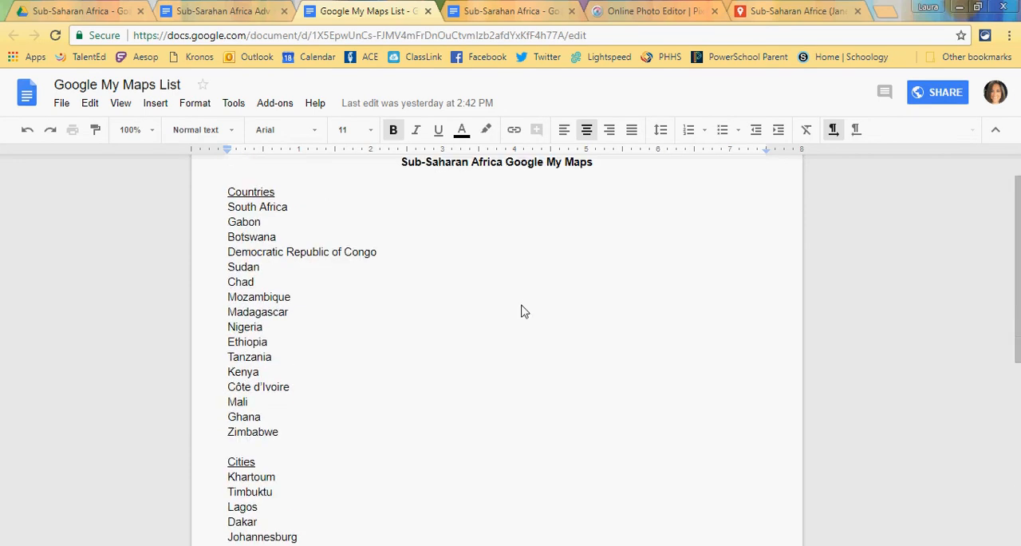
{"action": "scroll", "coordinate": [522, 308], "scroll_direction": "up", "scroll_amount": 1}
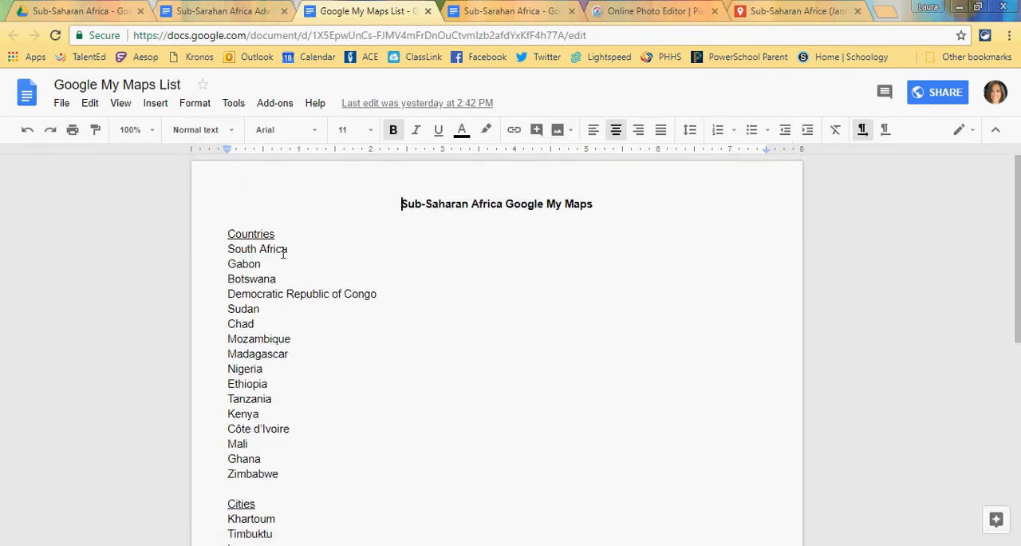
Step: Return to the map, search it for "south africa" and dismiss the place details
{"action": "left_click", "coordinate": [742, 11]}
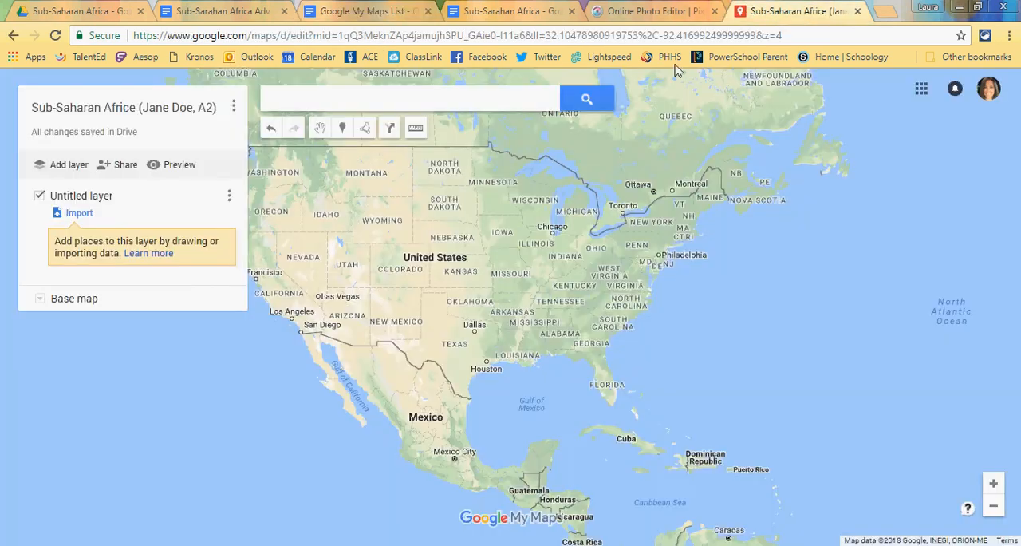
{"action": "left_click", "coordinate": [414, 106]}
{"action": "type", "text": "s"}
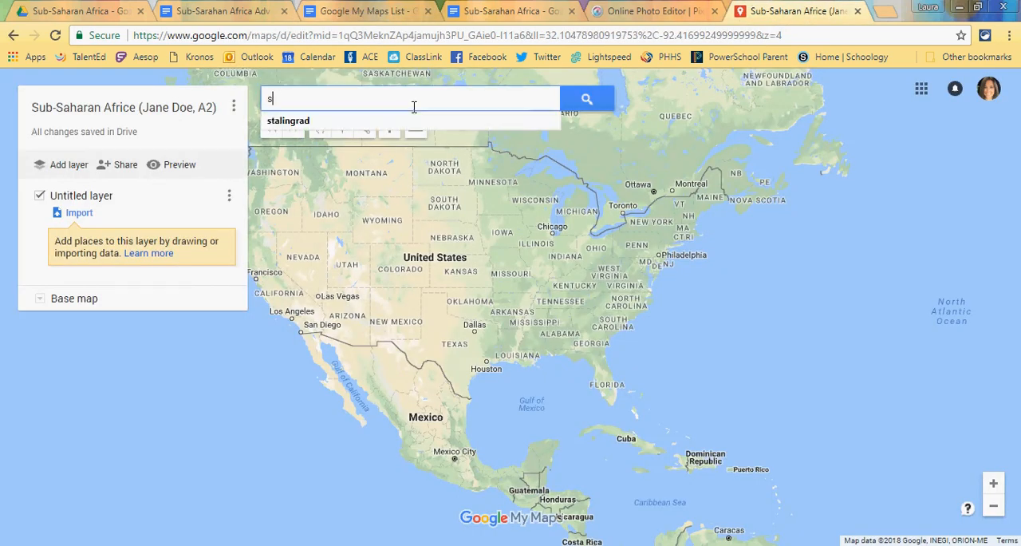
{"action": "type", "text": "outh africa"}
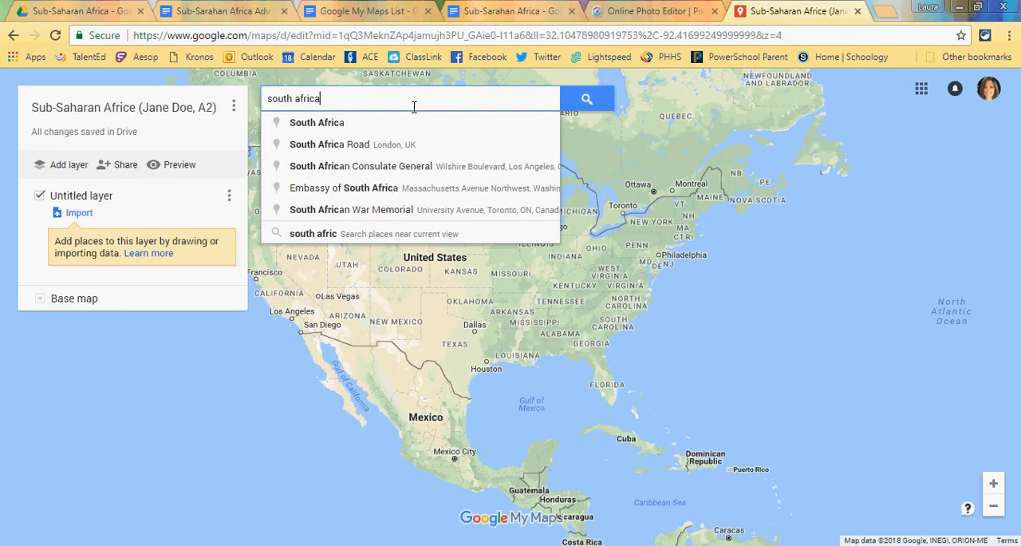
{"action": "key", "text": "Return"}
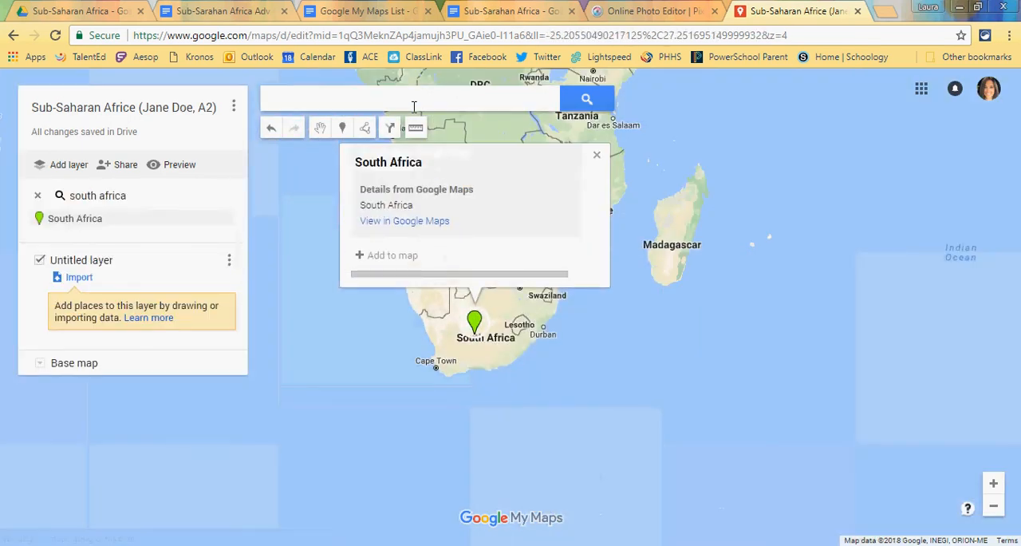
{"action": "left_click", "coordinate": [597, 157]}
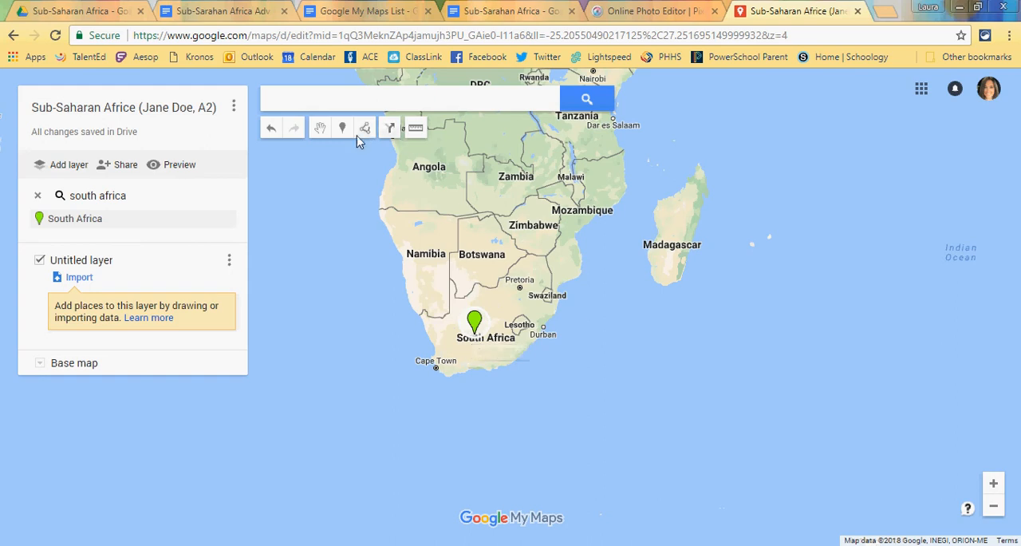
Step: Place a marker inside South Africa, southwest of Lesotho, and enter "South Africa" as its title
{"action": "scroll", "coordinate": [629, 254], "scroll_direction": "up", "scroll_amount": 2}
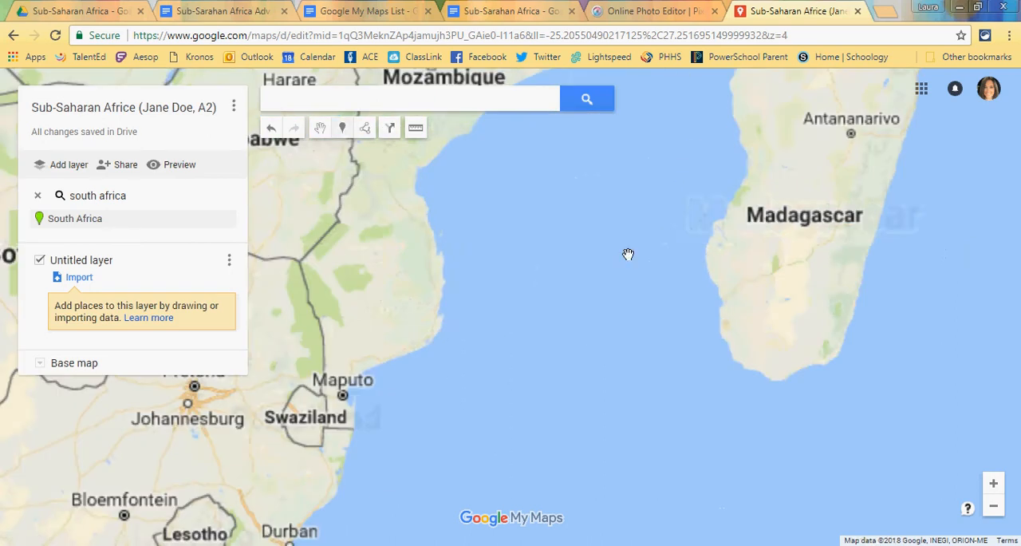
{"action": "left_click_drag", "start_coordinate": [540, 335], "coordinate": [728, 269]}
{"action": "scroll", "coordinate": [873, 228], "scroll_direction": "up", "scroll_amount": 2}
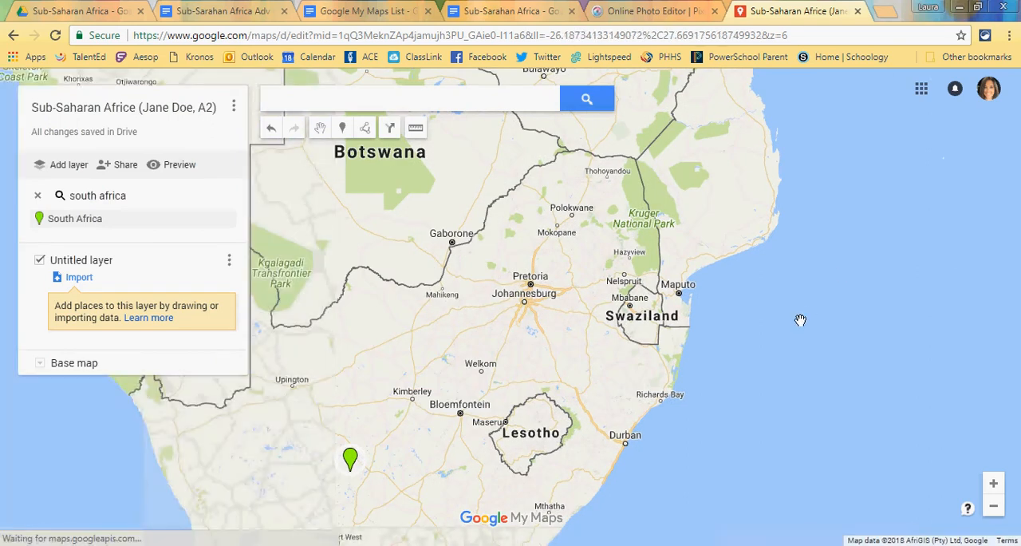
{"action": "left_click_drag", "start_coordinate": [541, 386], "coordinate": [966, 269]}
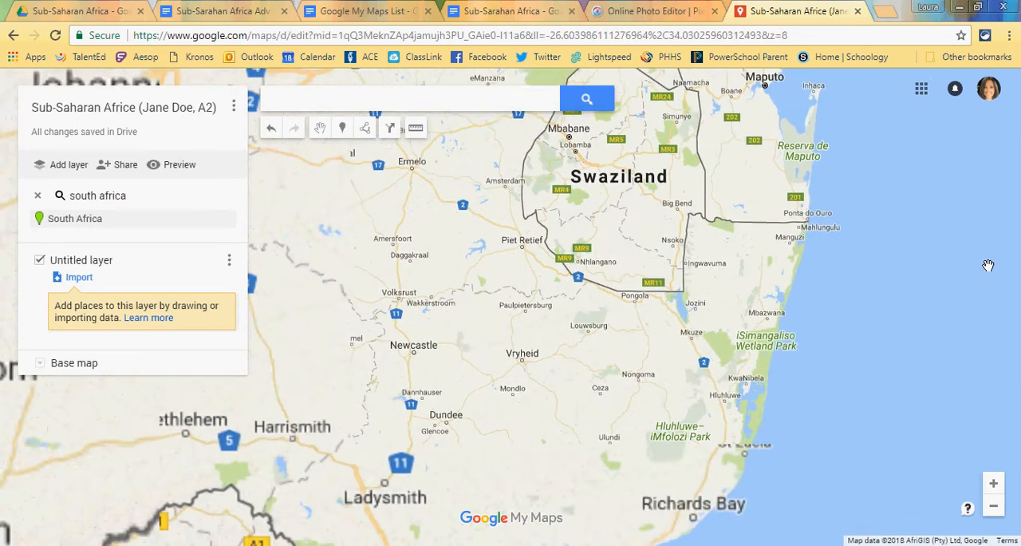
{"action": "scroll", "coordinate": [662, 376], "scroll_direction": "down", "scroll_amount": 1}
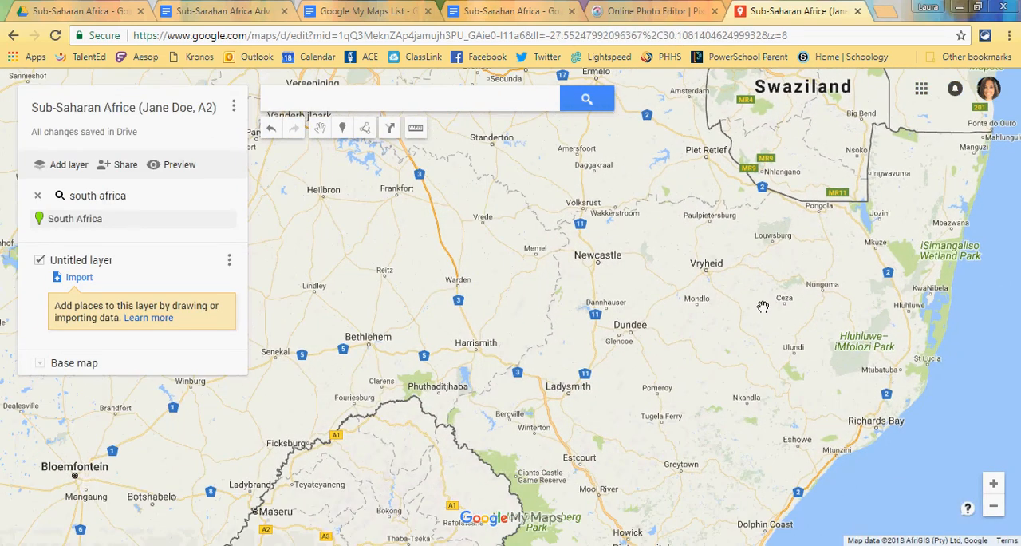
{"action": "scroll", "coordinate": [731, 305], "scroll_direction": "down", "scroll_amount": 1}
{"action": "scroll", "coordinate": [730, 305], "scroll_direction": "down", "scroll_amount": 1}
{"action": "left_click_drag", "start_coordinate": [648, 400], "coordinate": [694, 349]}
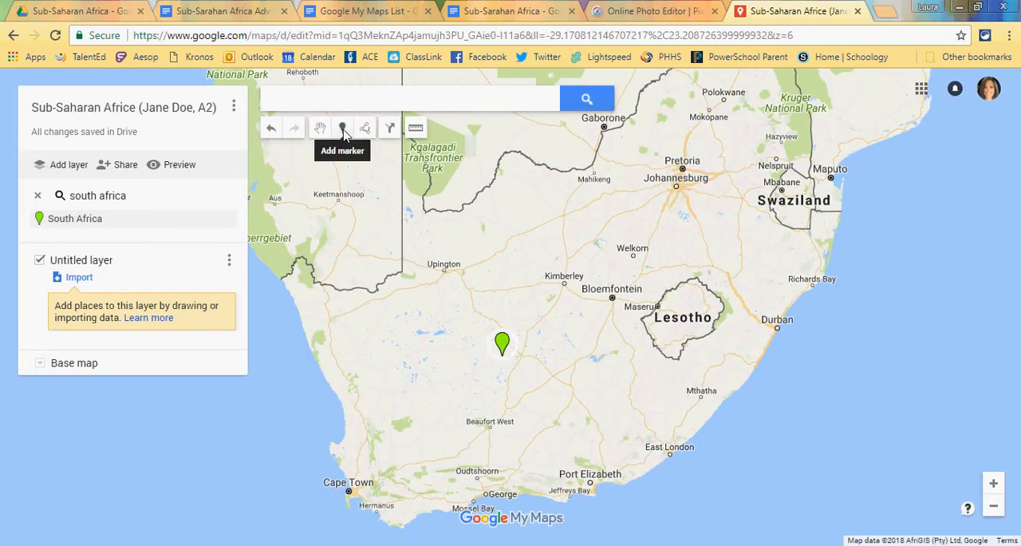
{"action": "left_click", "coordinate": [343, 130]}
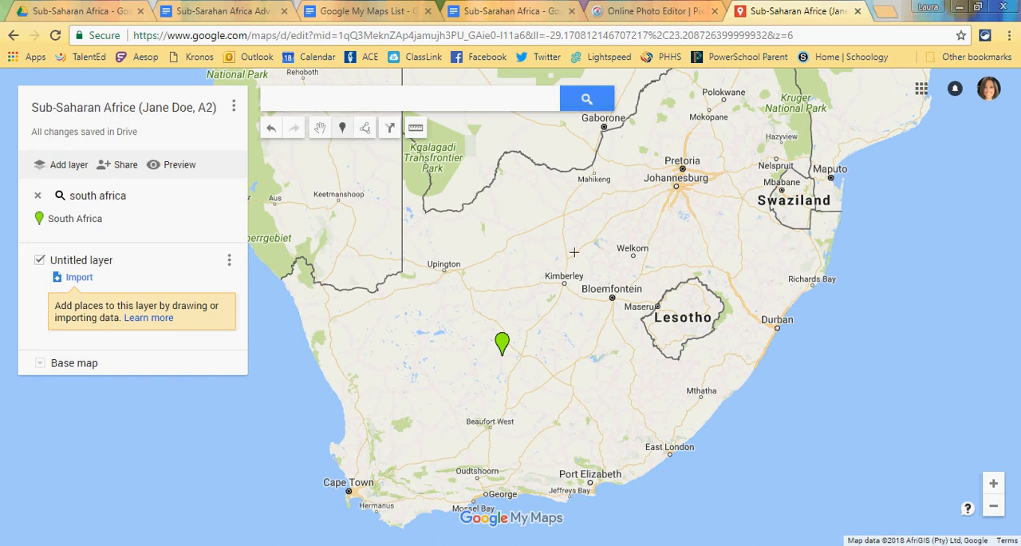
{"action": "left_click", "coordinate": [593, 380]}
{"action": "type", "text": "South S"}
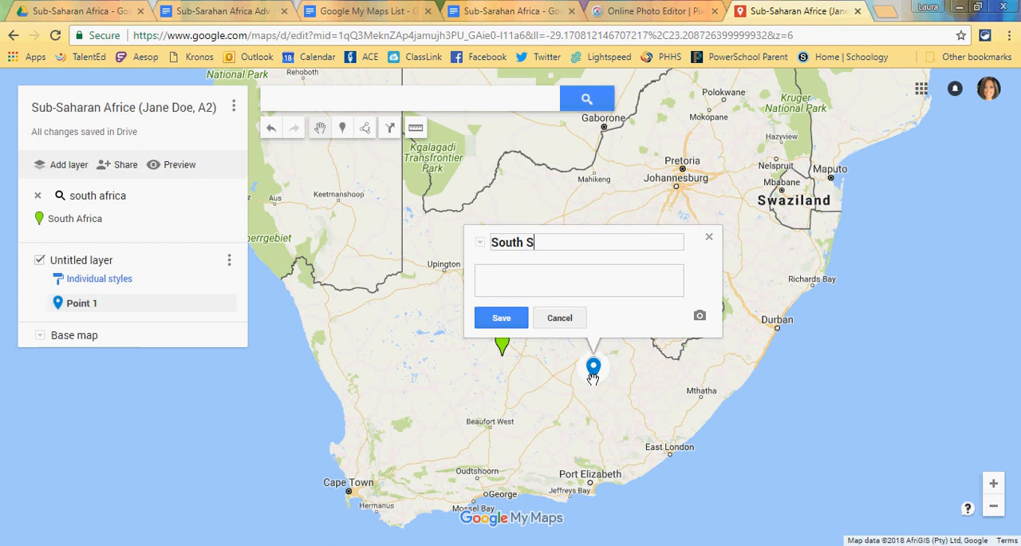
{"action": "key", "text": "BackSpace"}
{"action": "type", "text": "Africa"}
Step: Find images of "south africa" with Google Image Search and attach the aerial photo of the coastal city and mountain to the marker
{"action": "left_click", "coordinate": [700, 319]}
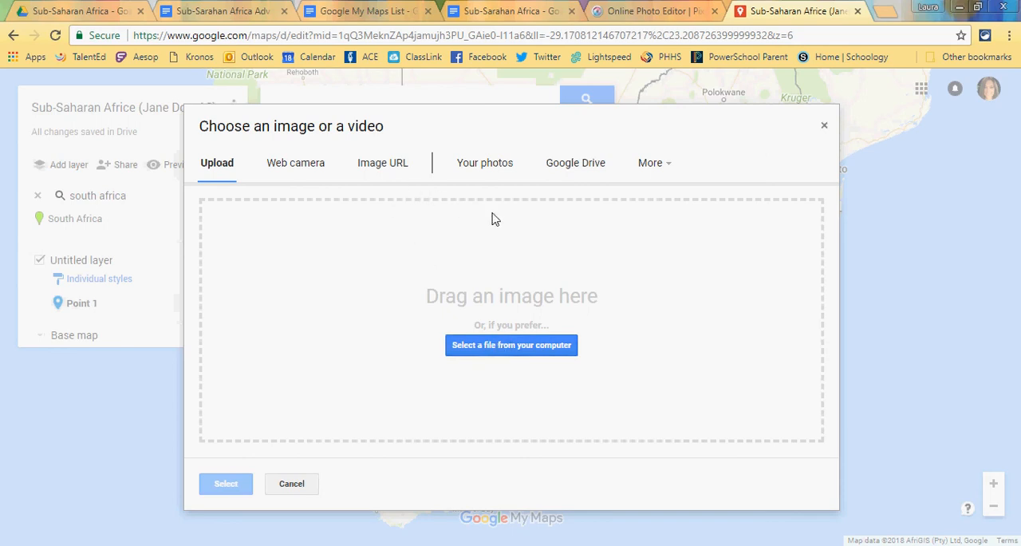
{"action": "left_click", "coordinate": [666, 167]}
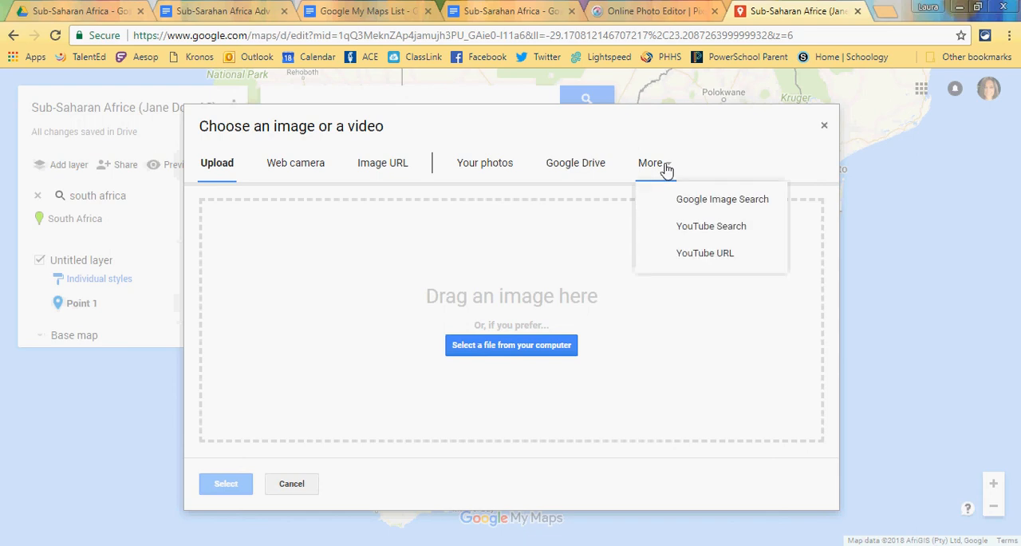
{"action": "left_click", "coordinate": [717, 202]}
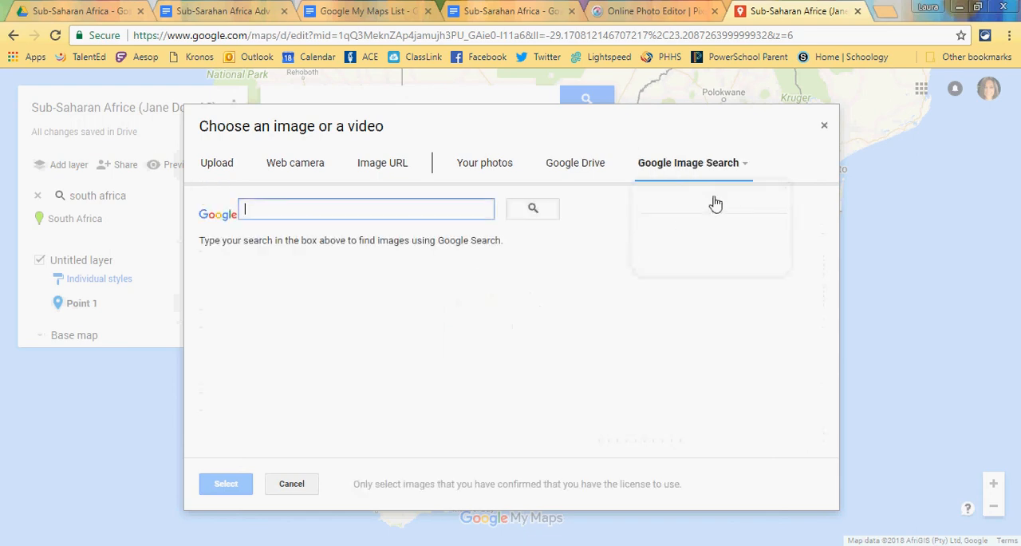
{"action": "type", "text": "south af"}
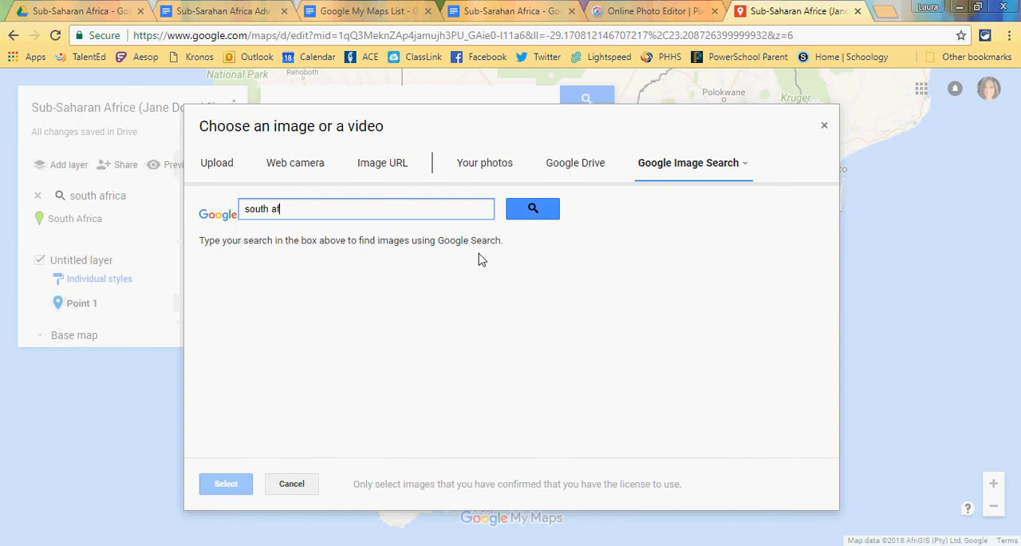
{"action": "key", "text": "Return"}
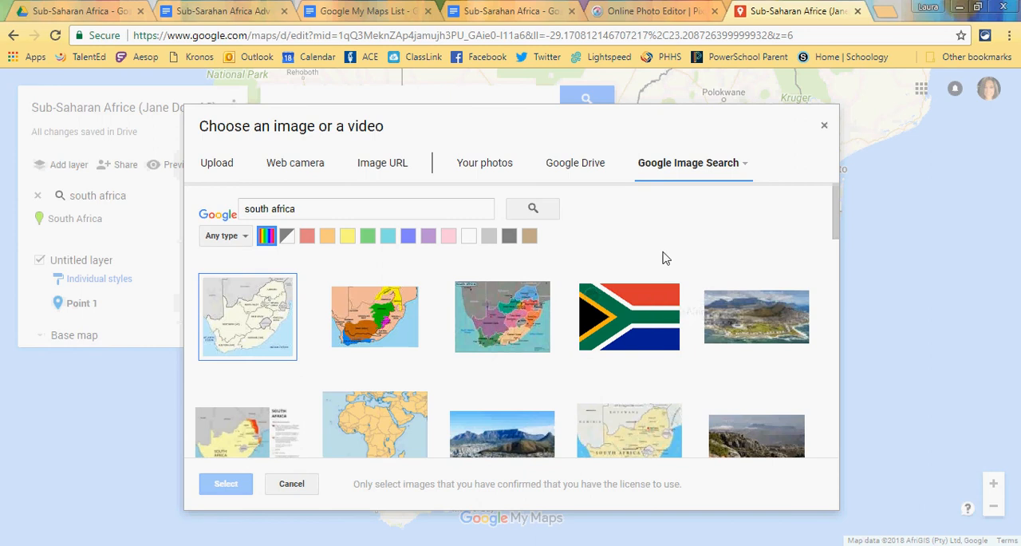
{"action": "scroll", "coordinate": [665, 258], "scroll_direction": "down", "scroll_amount": 1}
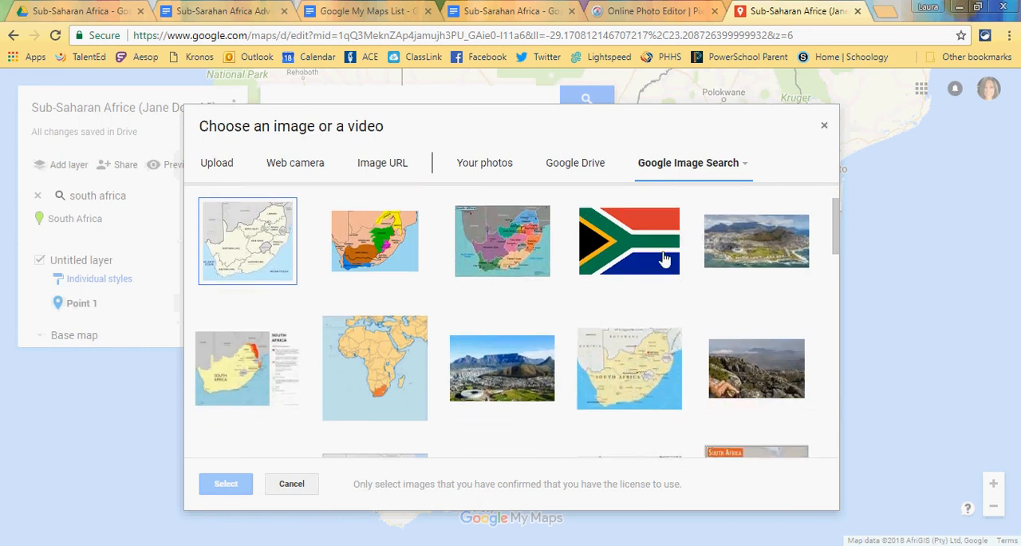
{"action": "left_click", "coordinate": [774, 260]}
{"action": "left_click", "coordinate": [223, 492]}
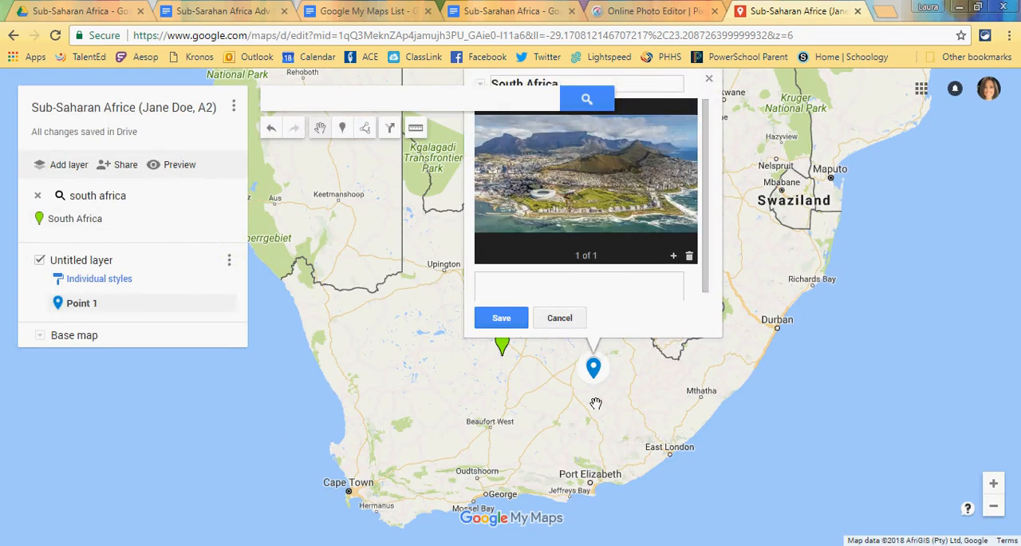
Step: Add the description "This is South Africa." to the South Africa marker, save it and close its details
{"action": "scroll", "coordinate": [853, 378], "scroll_direction": "up", "scroll_amount": 1}
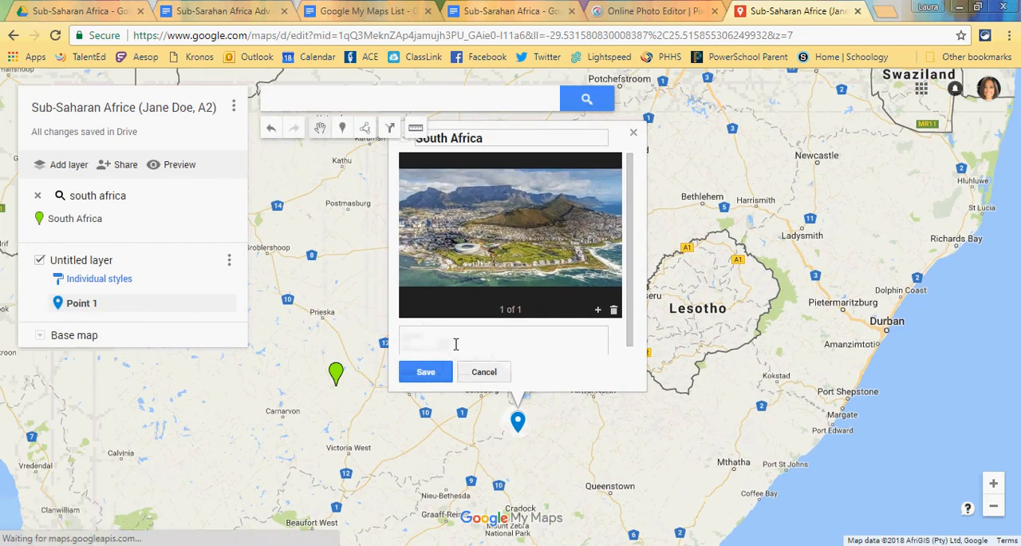
{"action": "left_click", "coordinate": [452, 344]}
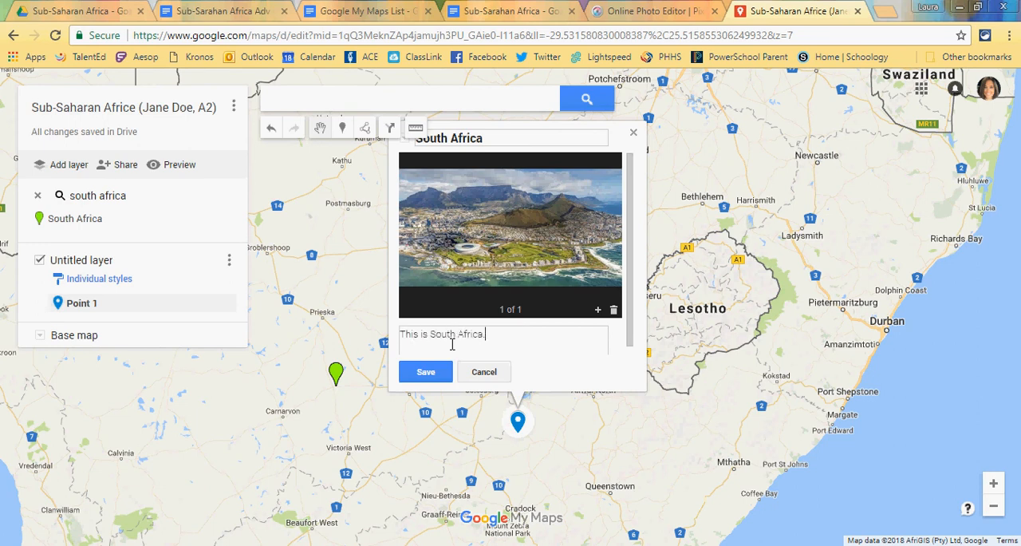
{"action": "left_click", "coordinate": [427, 372]}
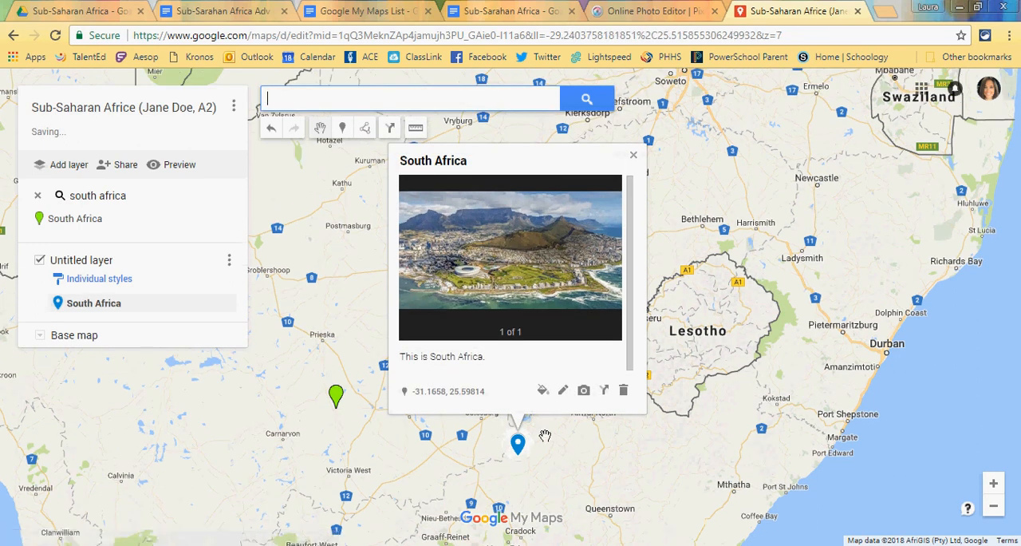
{"action": "left_click", "coordinate": [634, 155]}
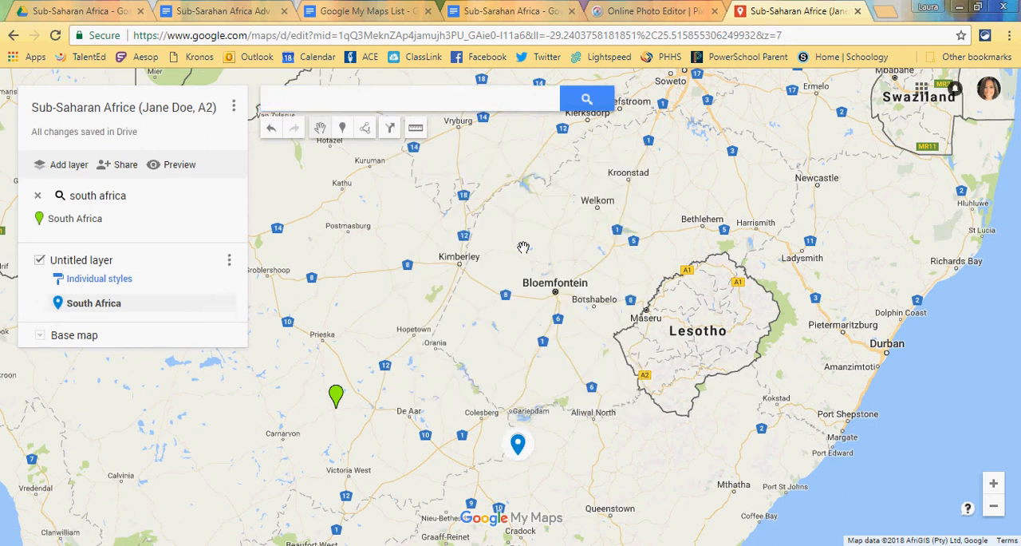
Step: Check the required places list for the next country, search the map for "Gabon" and dismiss the place details
{"action": "left_click", "coordinate": [993, 506]}
{"action": "left_click", "coordinate": [995, 513]}
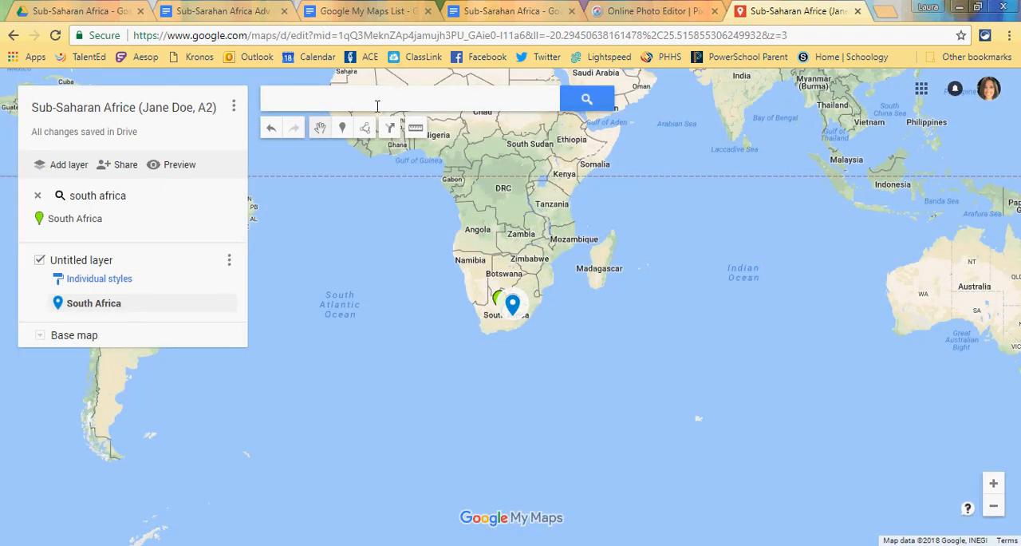
{"action": "left_click", "coordinate": [226, 12]}
{"action": "left_click", "coordinate": [320, 12]}
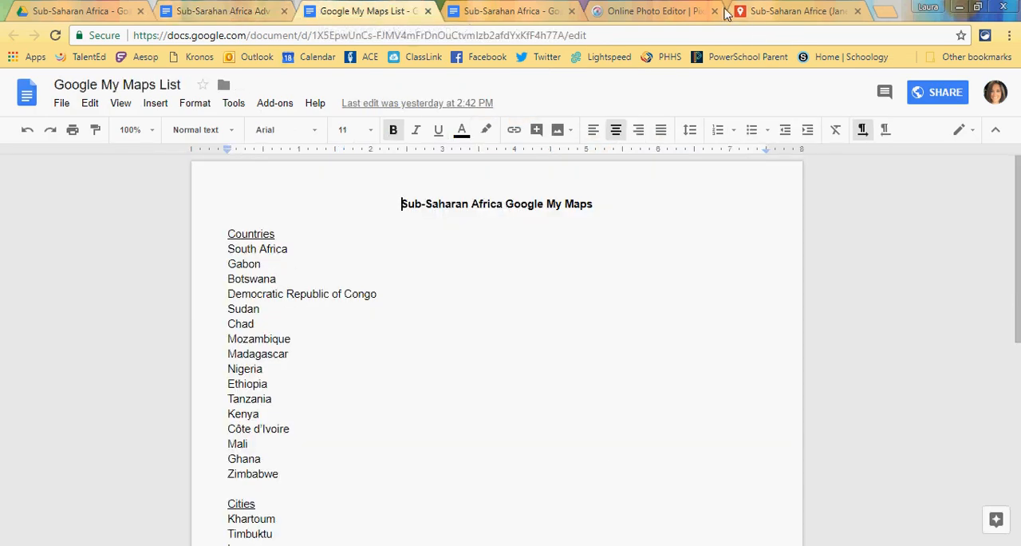
{"action": "left_click", "coordinate": [772, 16]}
{"action": "left_click", "coordinate": [424, 101]}
{"action": "type", "text": "Gabon"}
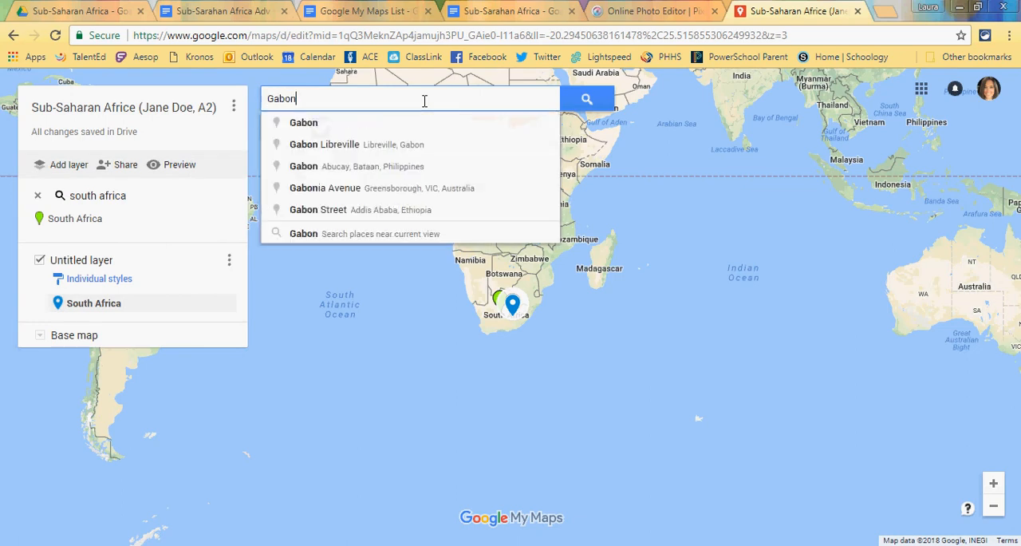
{"action": "key", "text": "Return"}
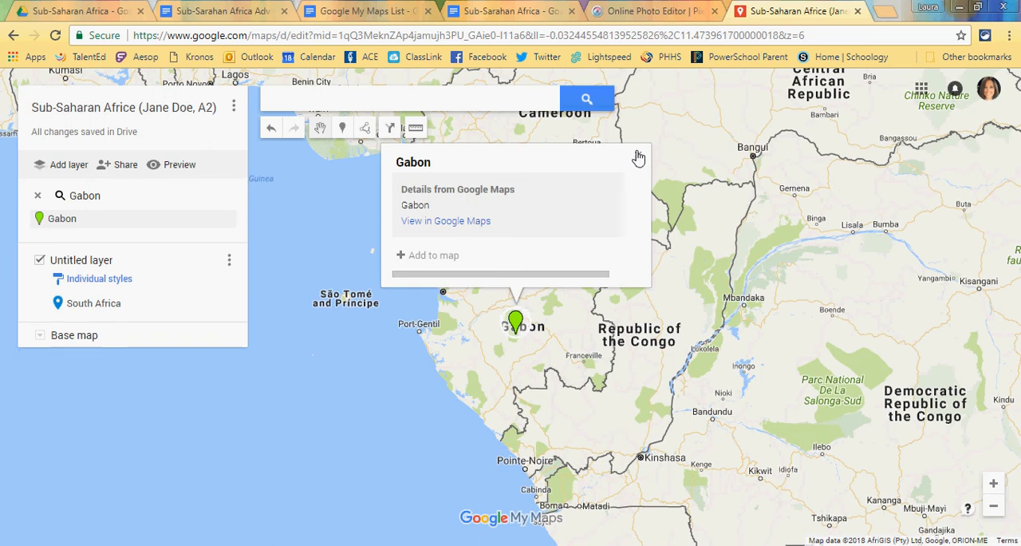
{"action": "left_click", "coordinate": [638, 157]}
Step: Place a marker in eastern Gabon, enter "Gabon" as its title and close the marker editor without saving
{"action": "left_click", "coordinate": [343, 128]}
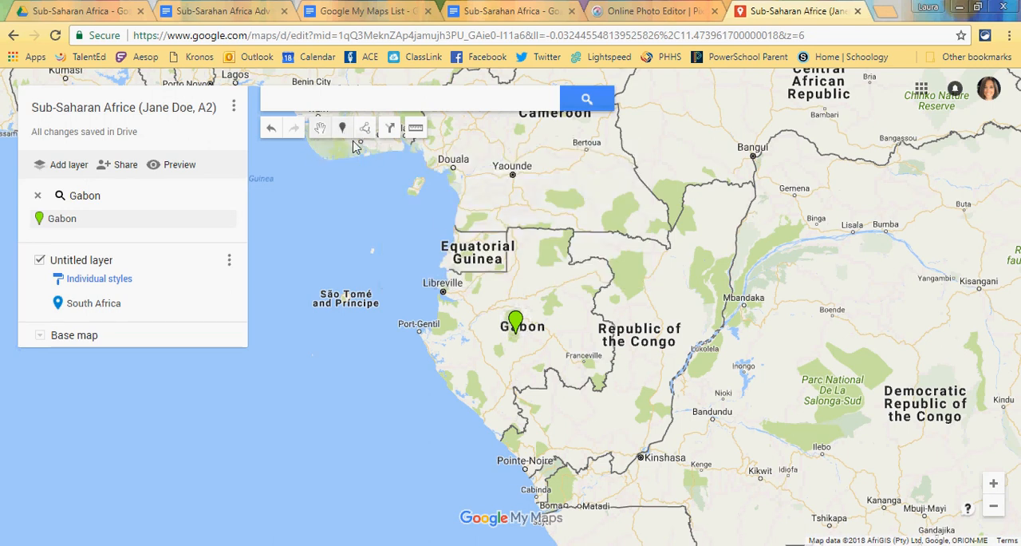
{"action": "left_click", "coordinate": [560, 319]}
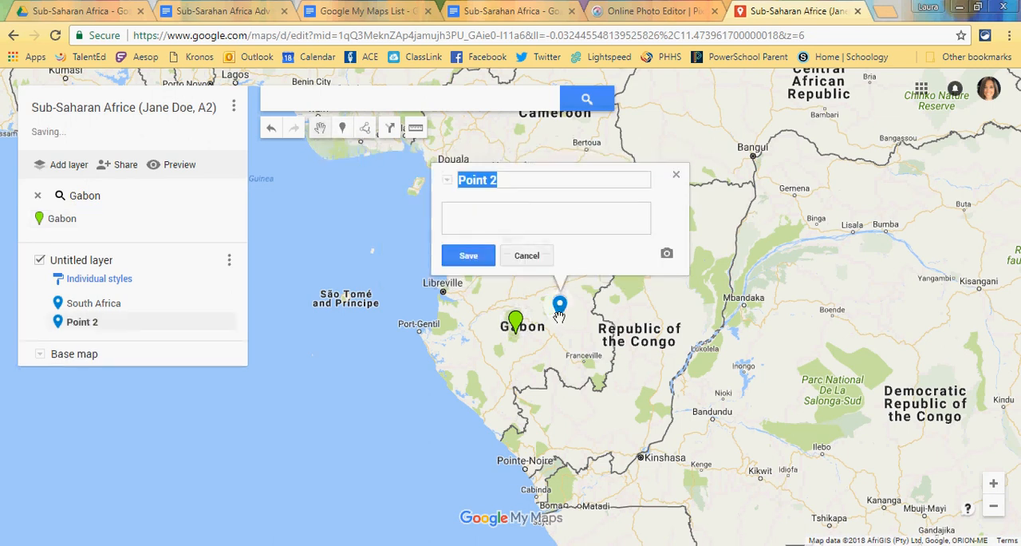
{"action": "type", "text": "Gabon"}
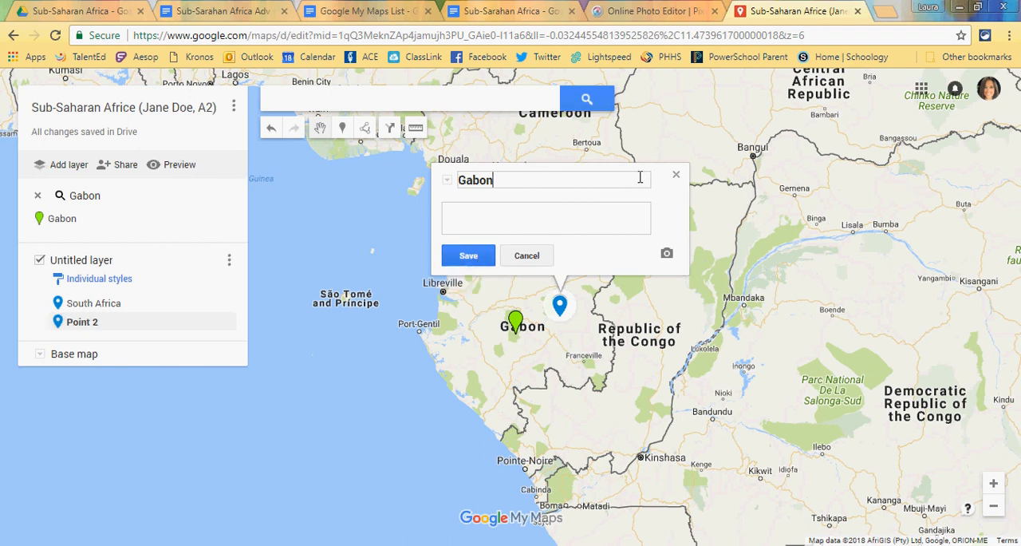
{"action": "left_click", "coordinate": [676, 174]}
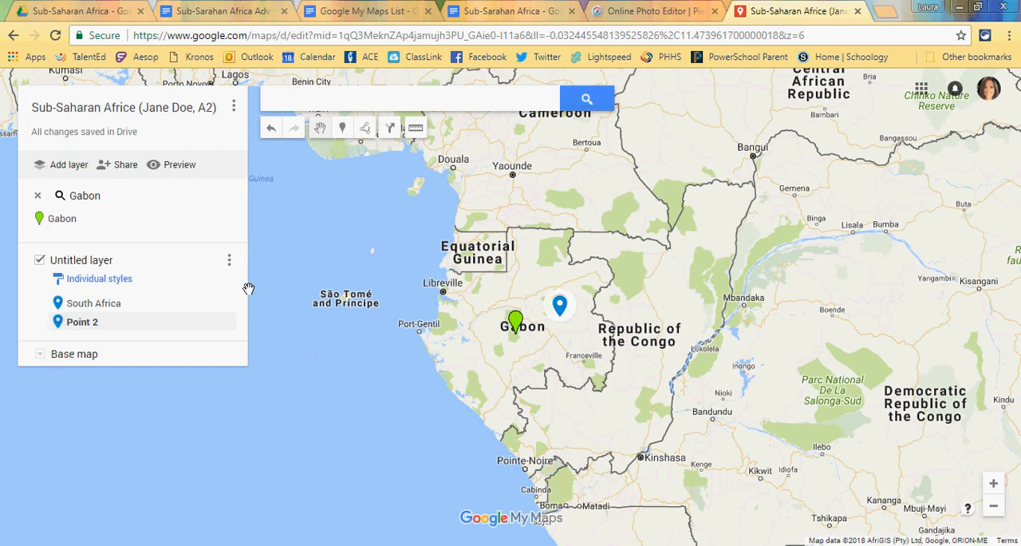
Step: Preview the map in view-only mode and review the details of the South Africa marker and the marker in Gabon
{"action": "left_click", "coordinate": [181, 169]}
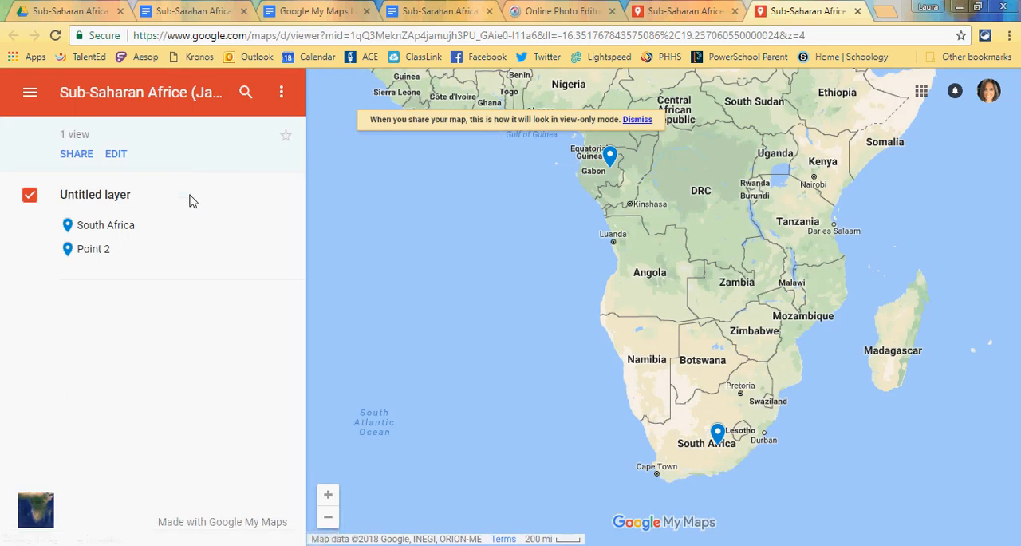
{"action": "left_click", "coordinate": [124, 229]}
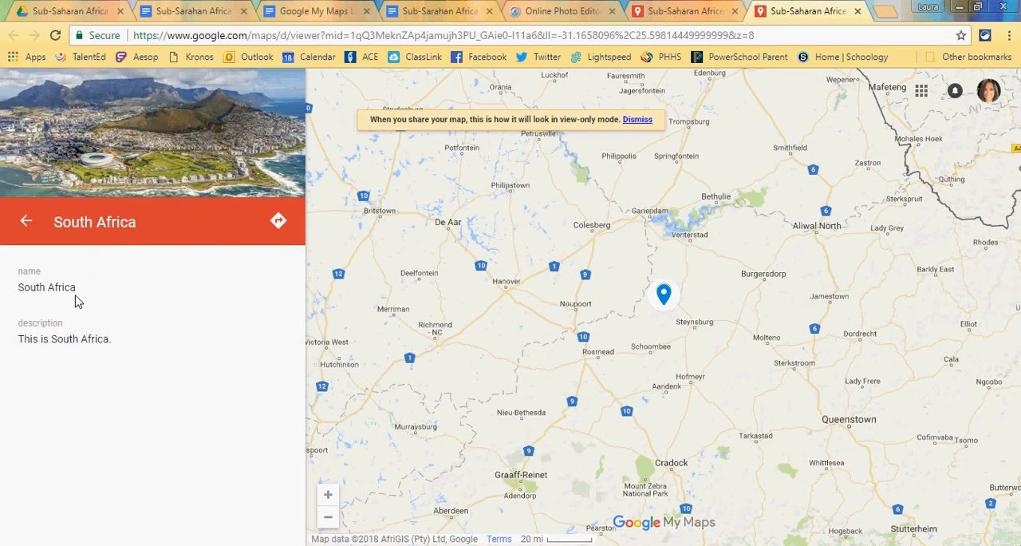
{"action": "left_click", "coordinate": [25, 224]}
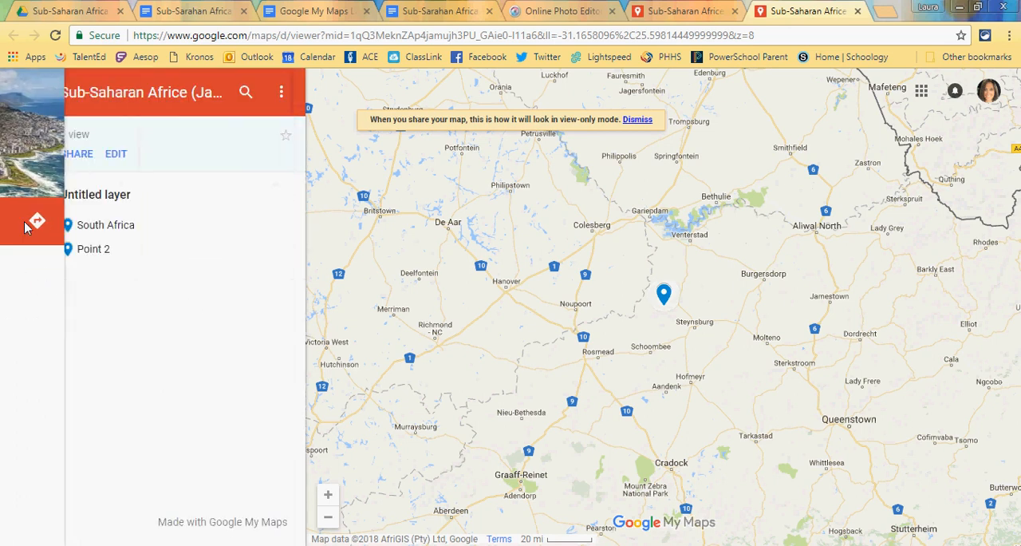
{"action": "left_click", "coordinate": [92, 249]}
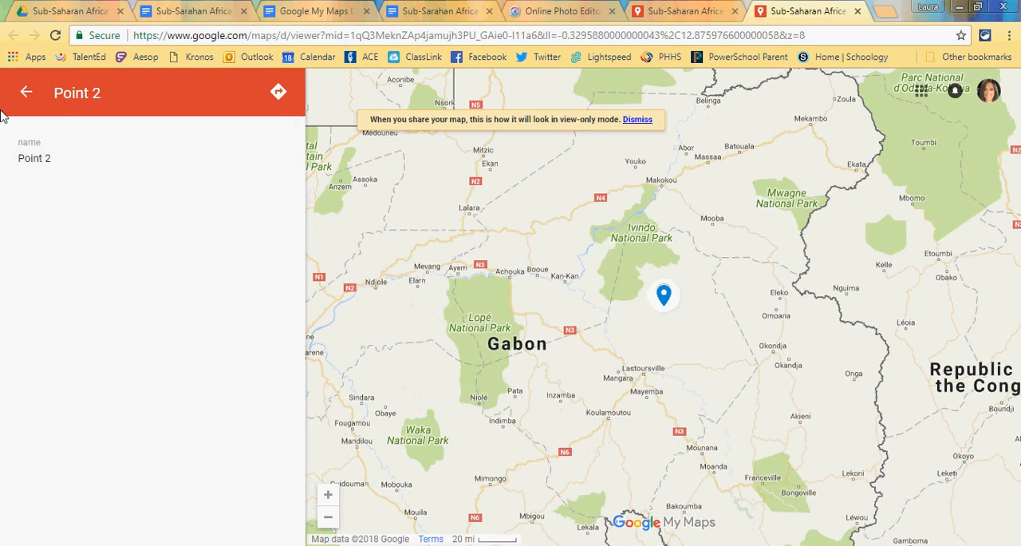
{"action": "left_click", "coordinate": [19, 93]}
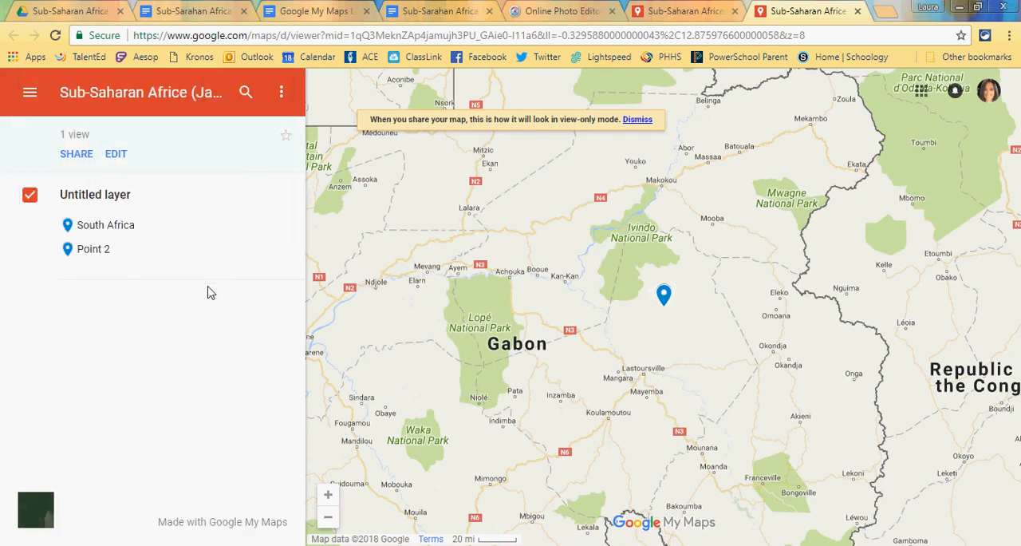